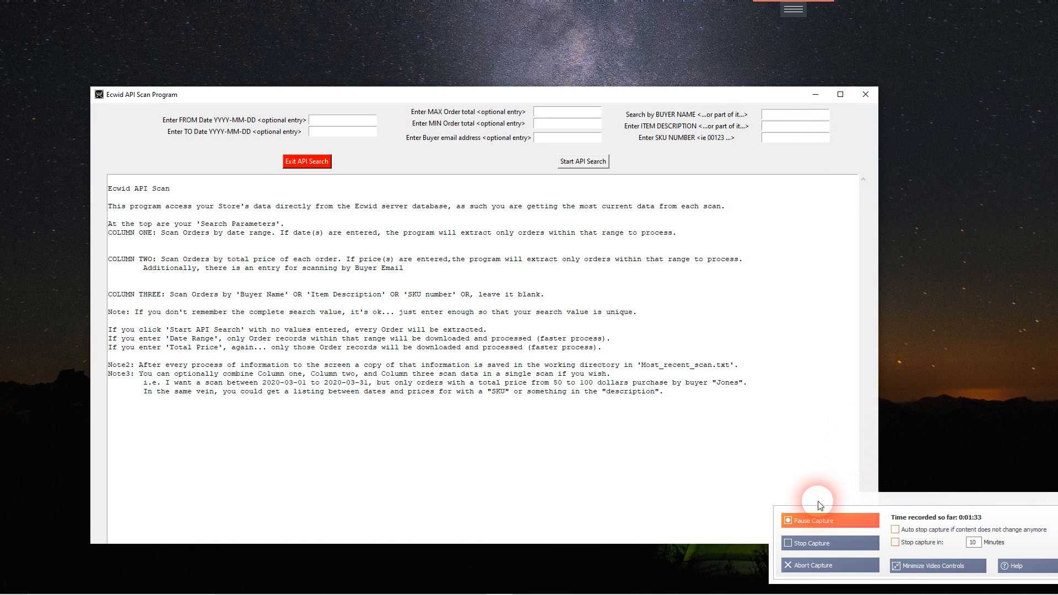
Run an API scan of all store orders with every search parameter left blank.
left_click_drag(819, 501, 935, 495)
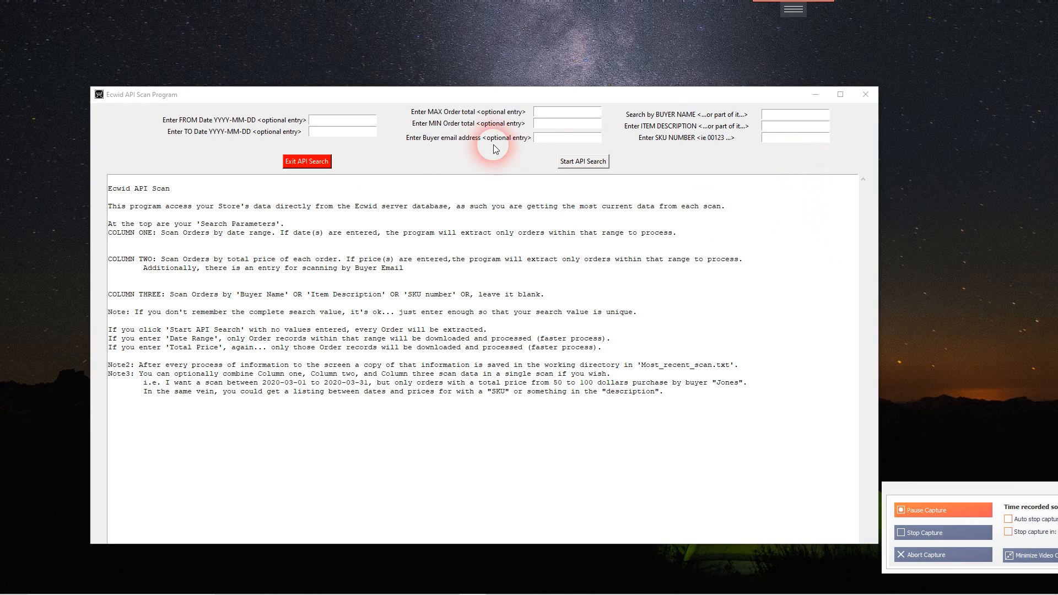
left_click(583, 161)
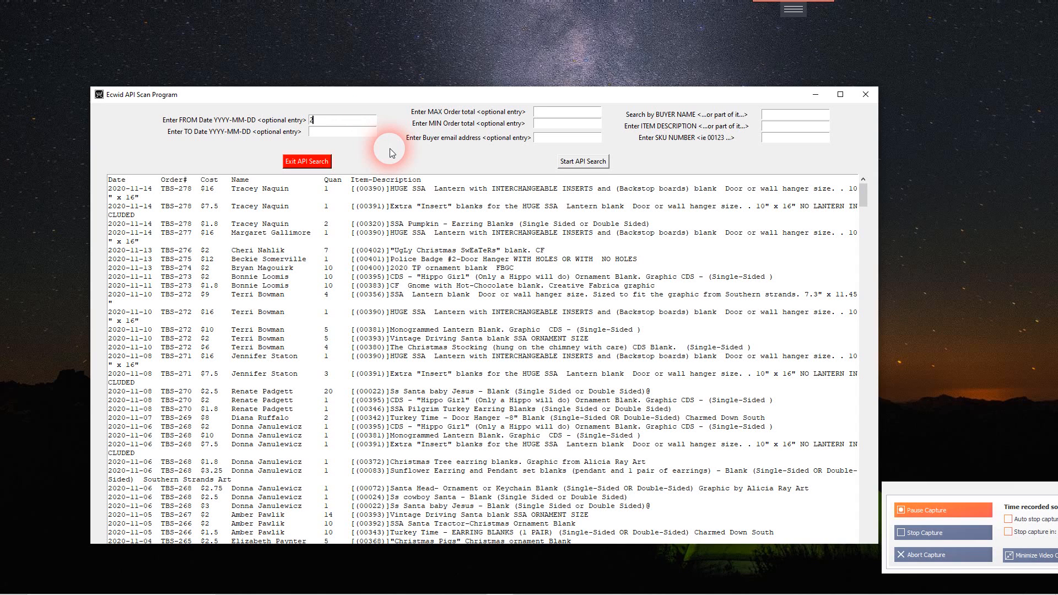
Scan the orders with a FROM date of 2020-10-01 and a TO date of 2020-10-31.
type("020")
type("-10")
type("-01")
type("2020")
type("-310")
type("-")
type("31")
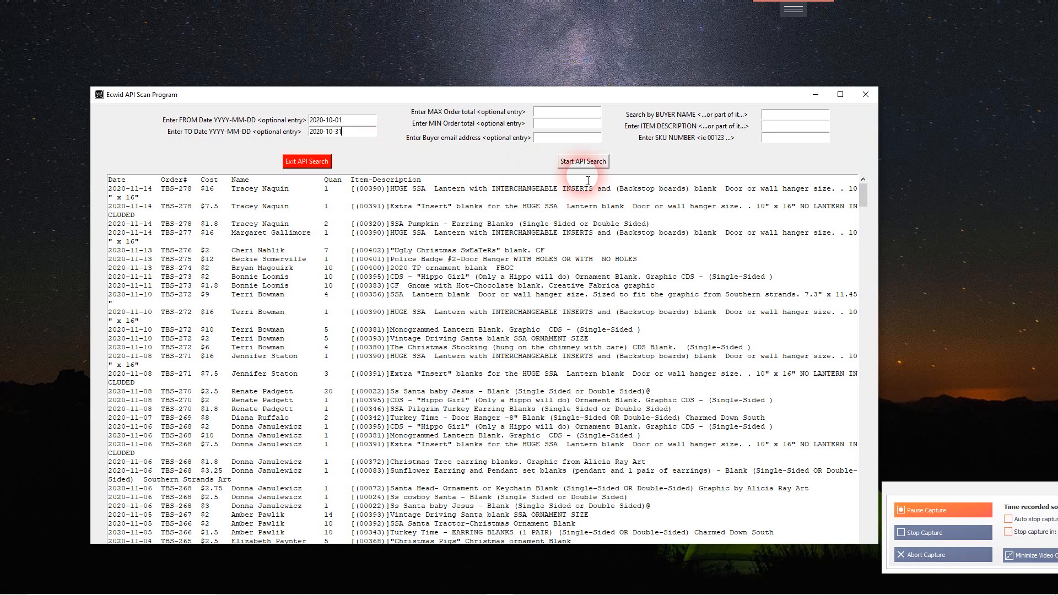
left_click(587, 162)
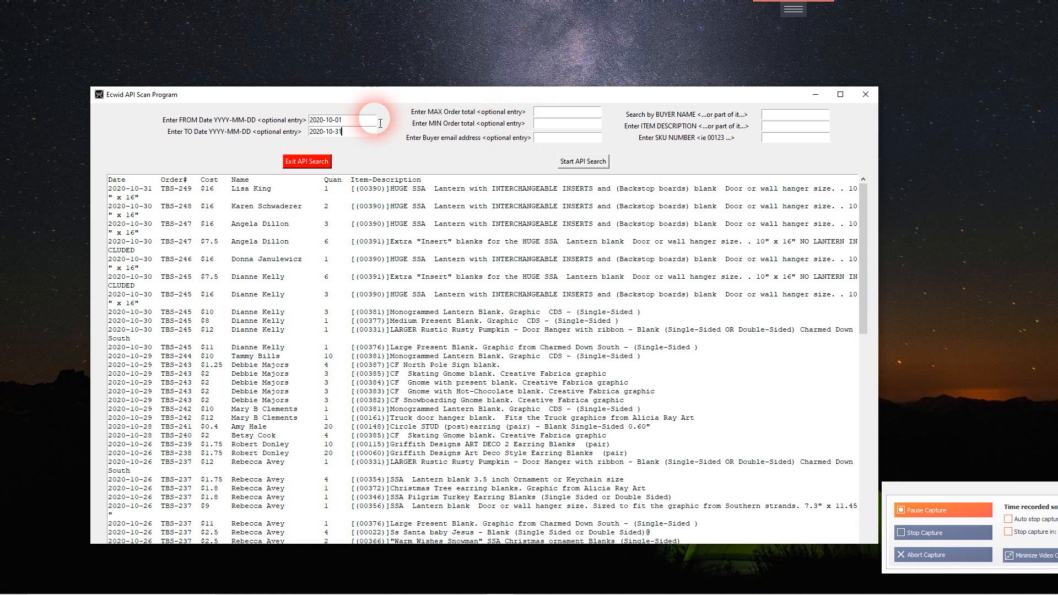
Clear both the FROM and TO dates from the search parameters.
left_click(357, 122)
triple_click(362, 126)
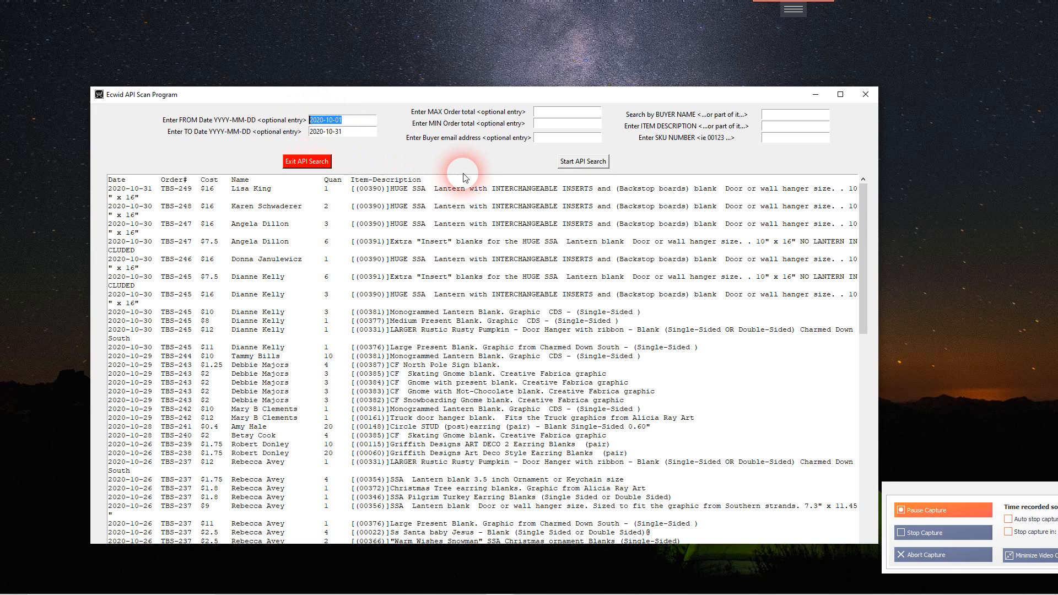
key("BackSpace")
left_click(355, 134)
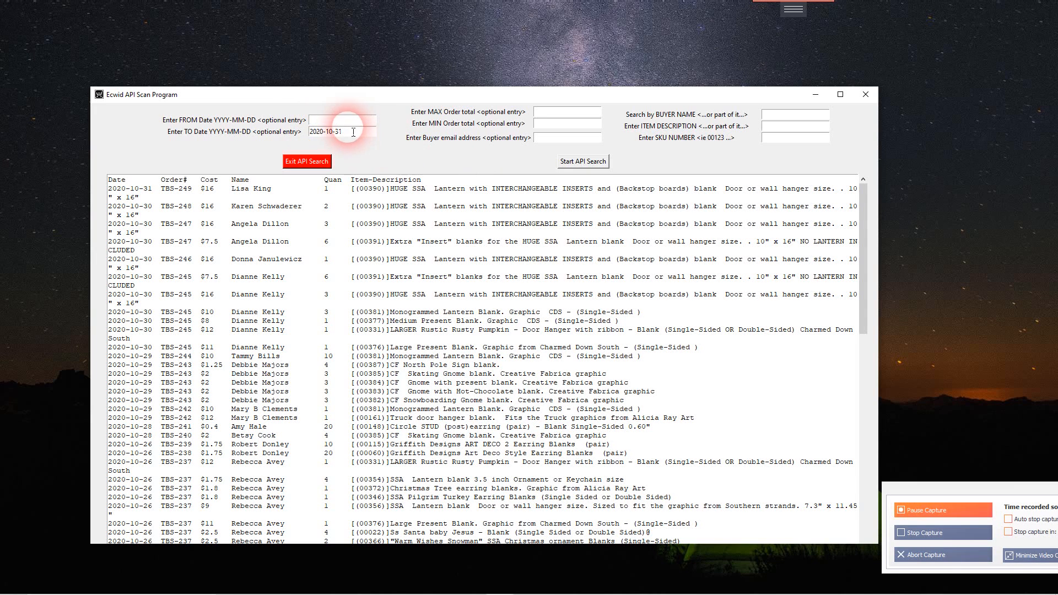
triple_click(355, 136)
key("BackSpace")
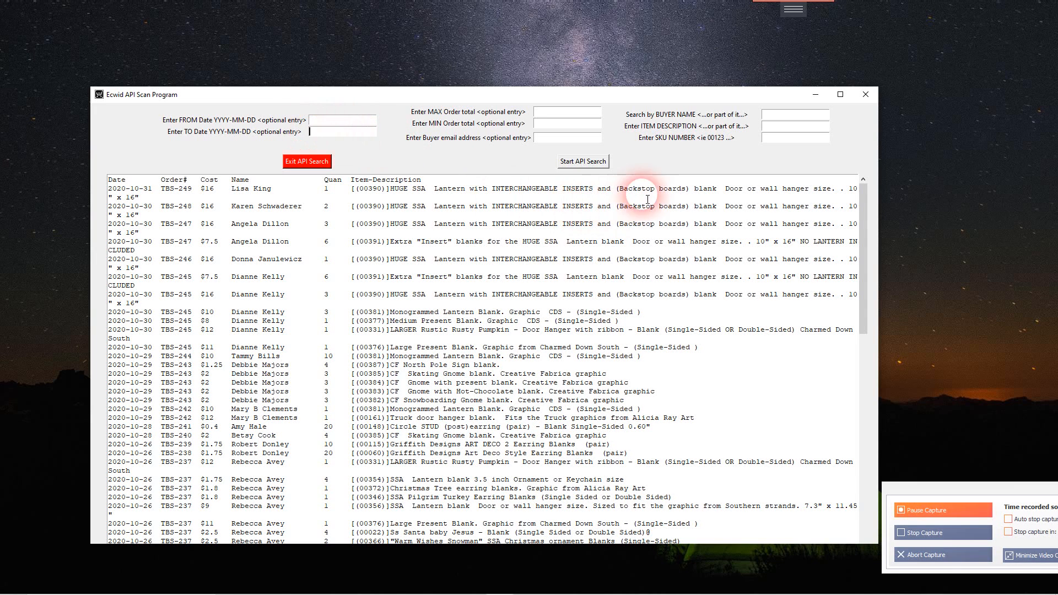
Scan the orders with a maximum order total of 100 and a minimum of 50.
left_click(572, 116)
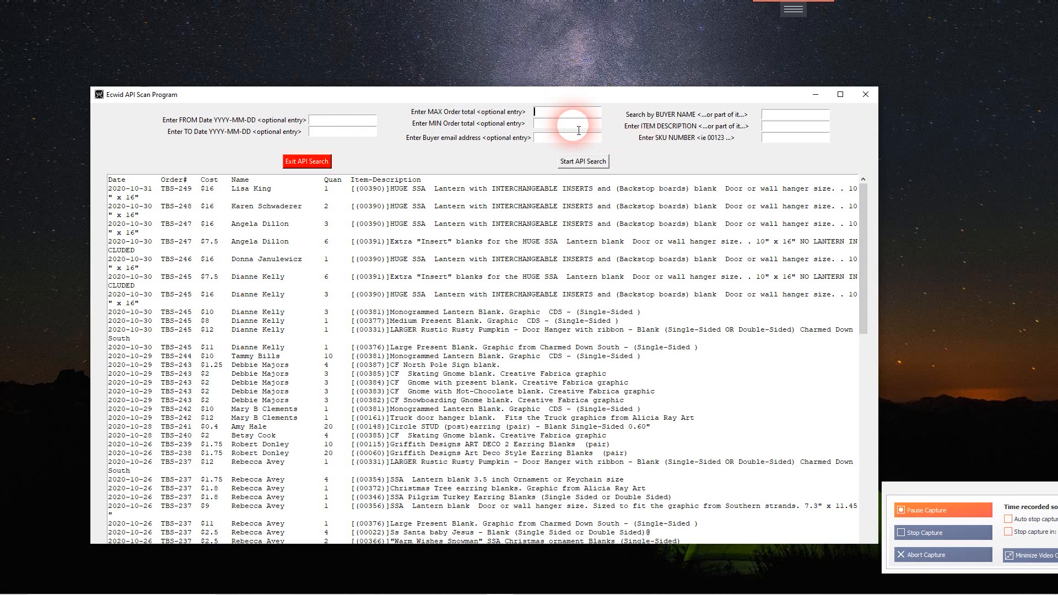
type("100")
left_click(579, 127)
type("50")
left_click(598, 162)
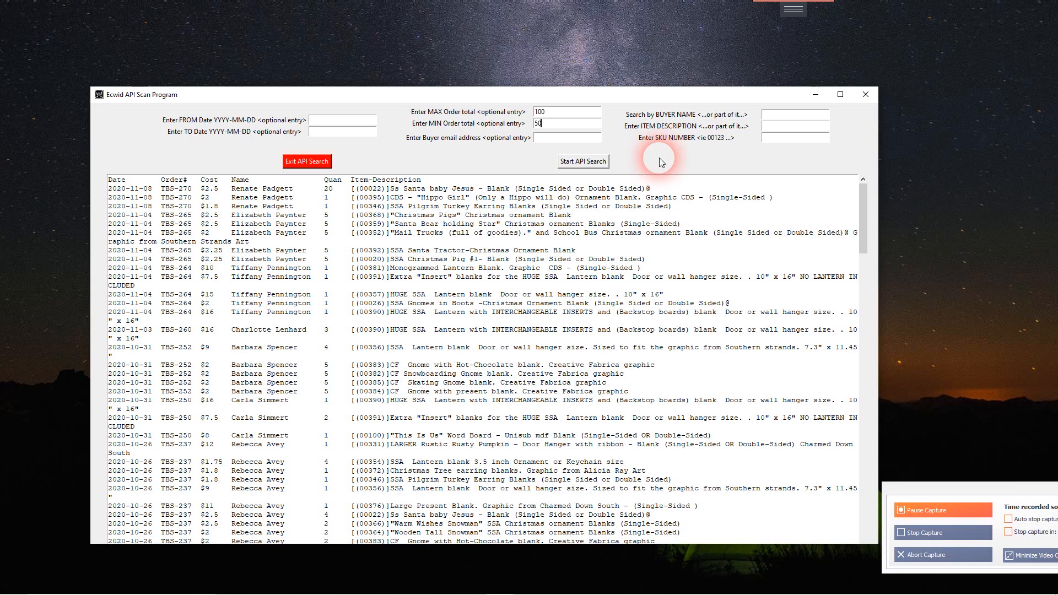
Clear the maximum and minimum order totals and activate the buyer e-mail entry.
left_click(551, 111)
double_click(539, 112)
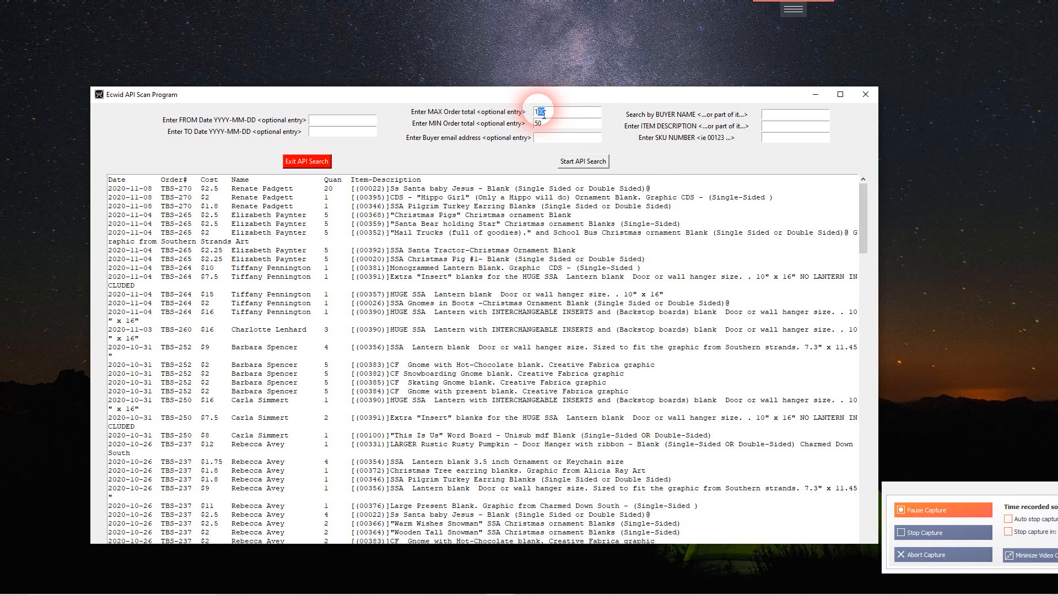
key("BackSpace")
left_click_drag(538, 110, 514, 122)
key("BackSpace")
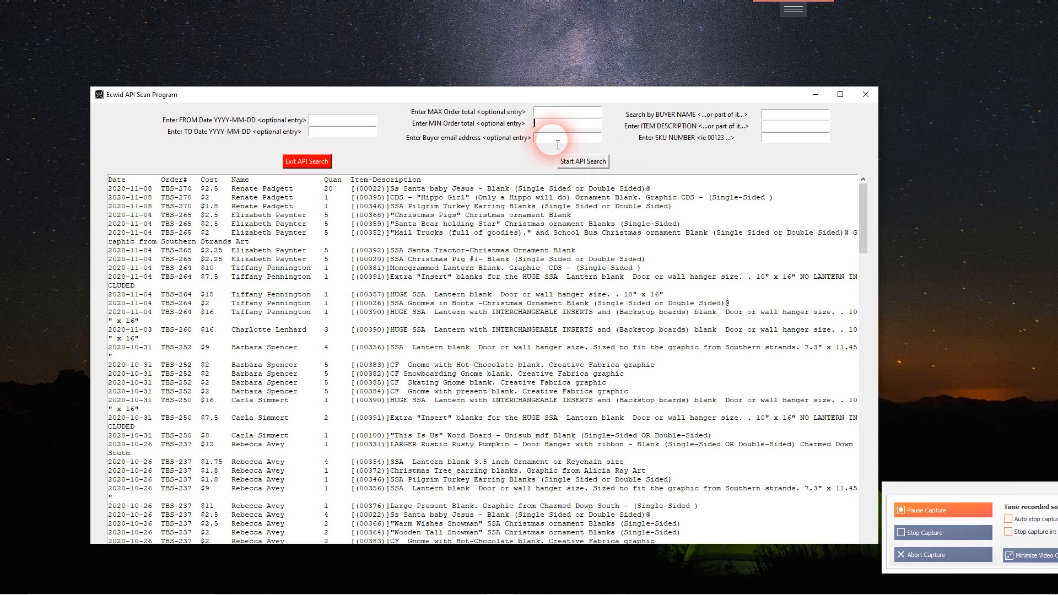
left_click(557, 142)
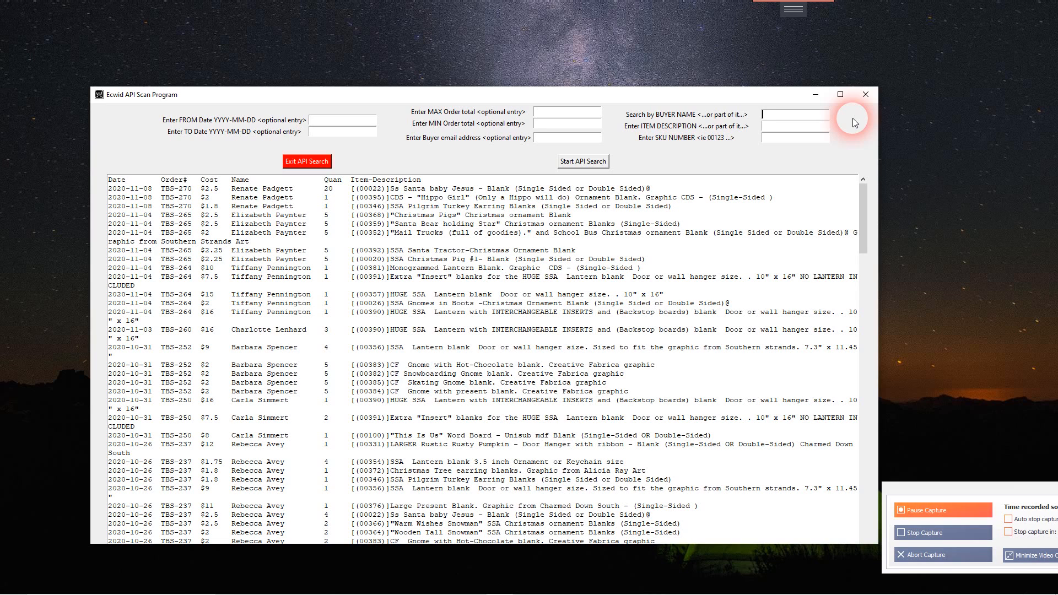
Scan the orders by a buyer's surname, and replace that search value with the buyer's first name.
type("jones")
left_click(583, 161)
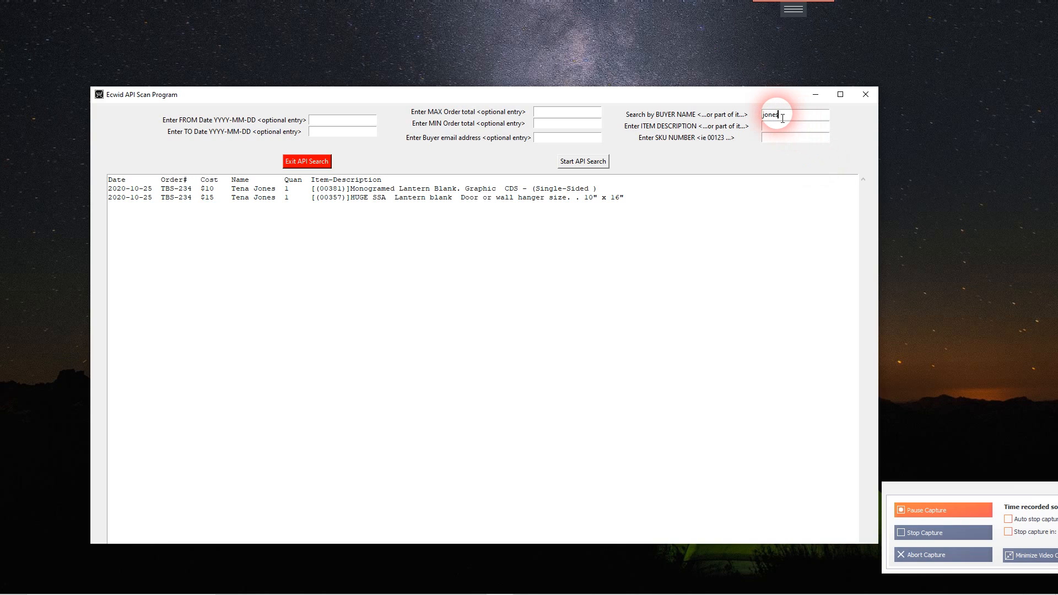
left_click_drag(787, 119, 747, 114)
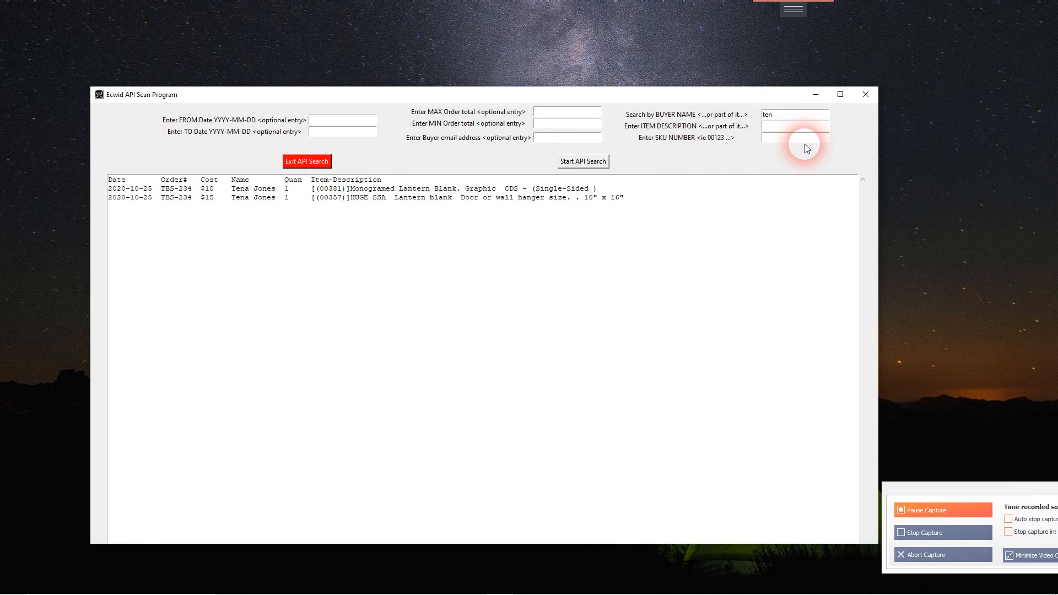
type("a")
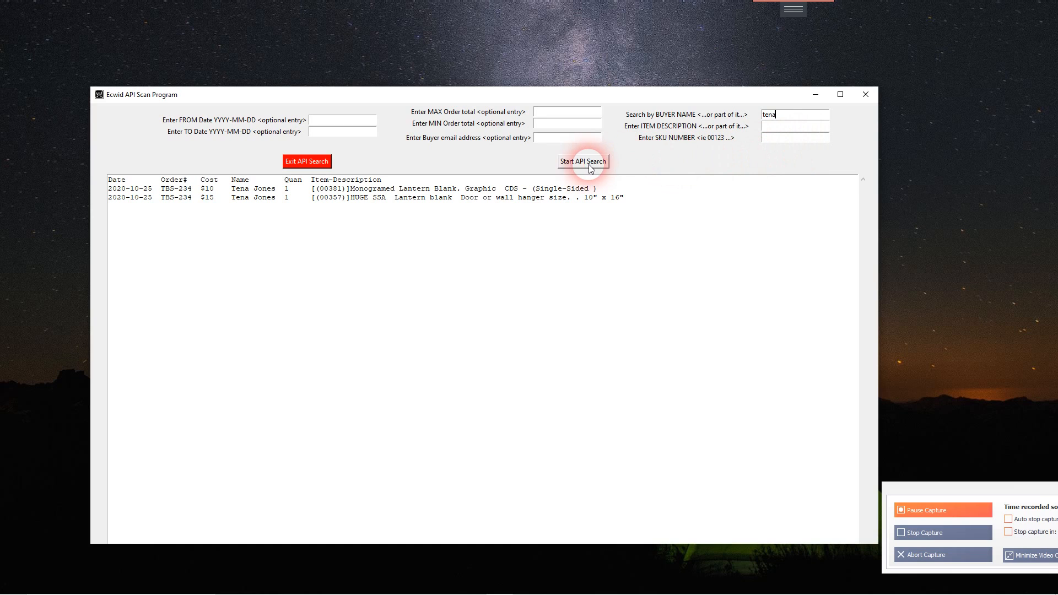
Replace the buyer name with the partial value "jo" and scan the orders for it.
left_click_drag(800, 114, 739, 118)
type("jo")
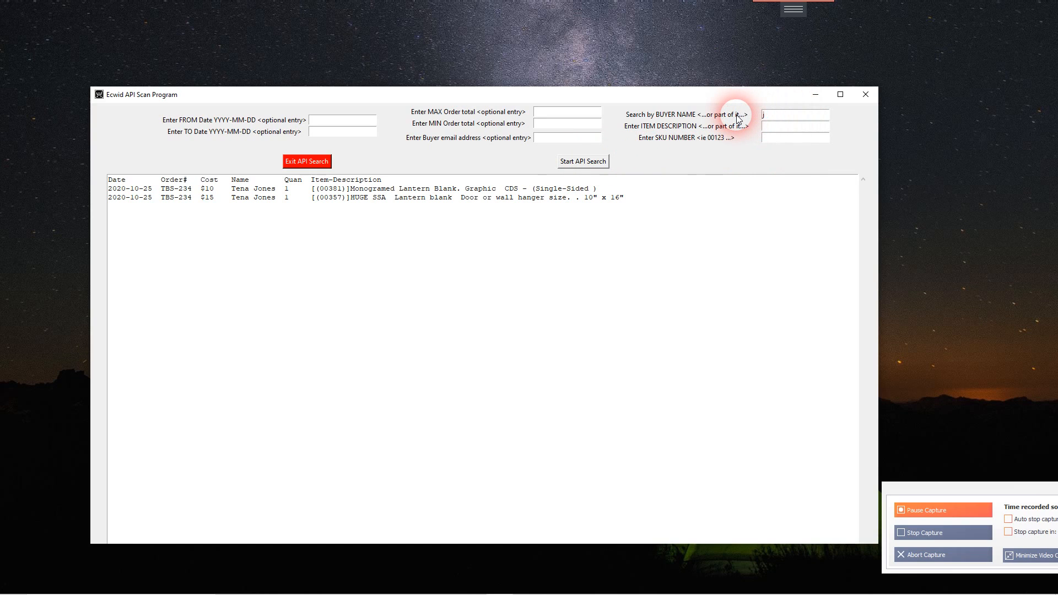
left_click(595, 161)
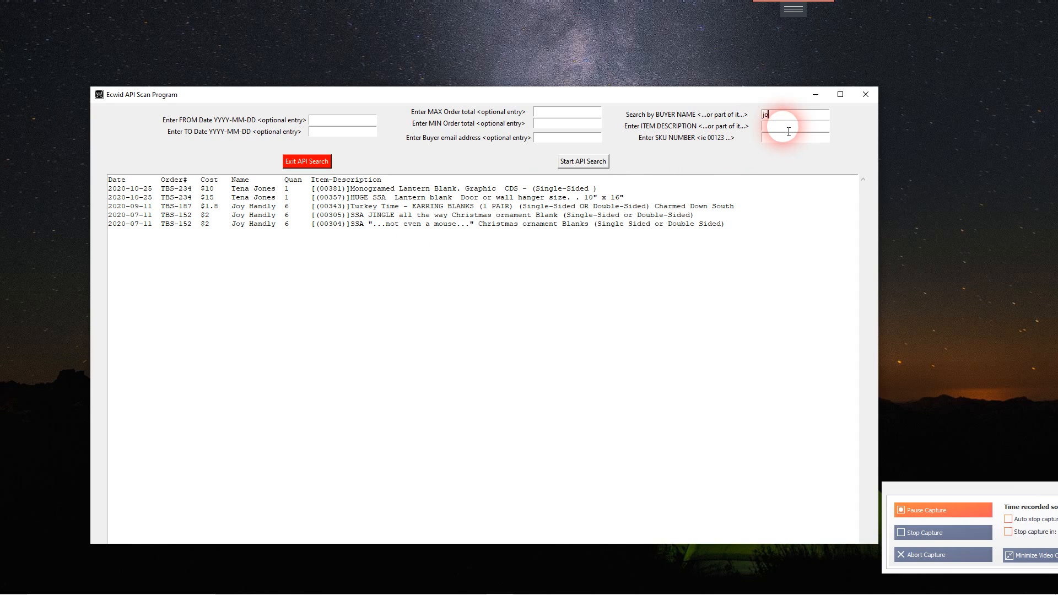
Clear the buyer name and scan the orders by the item description "circle".
left_click_drag(788, 121, 743, 117)
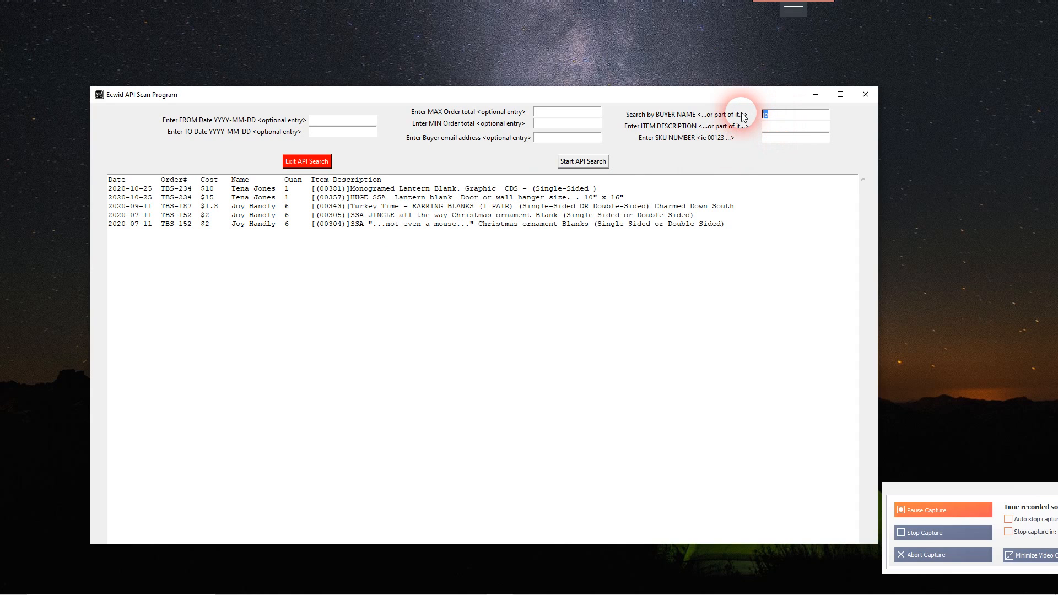
key("BackSpace")
left_click(793, 127)
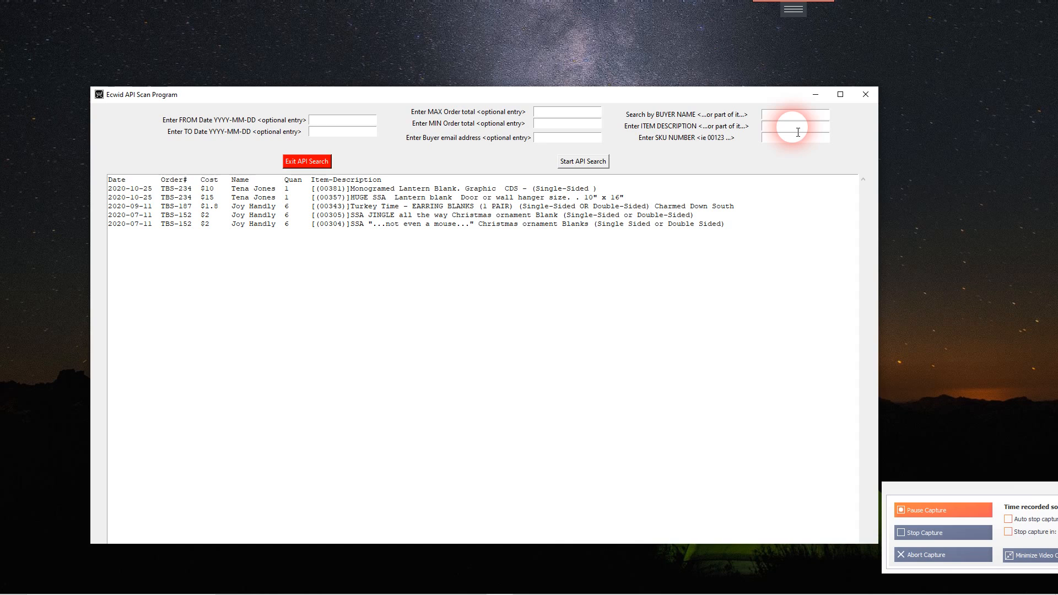
type("circle")
left_click(600, 167)
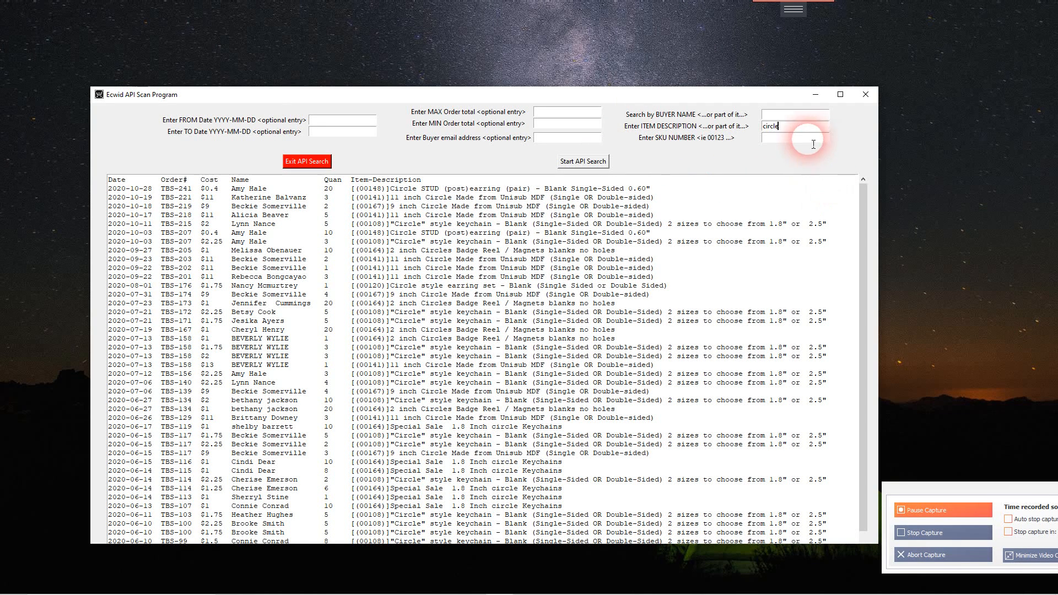
Clear the item description and scan the orders for SKU number 141.
left_click_drag(795, 128, 744, 136)
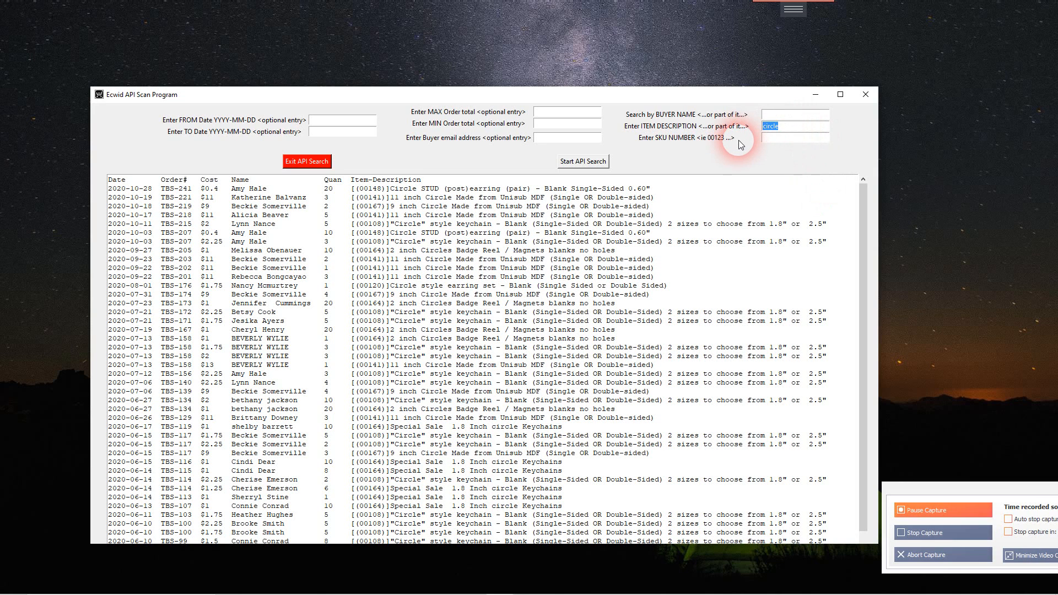
key("BackSpace")
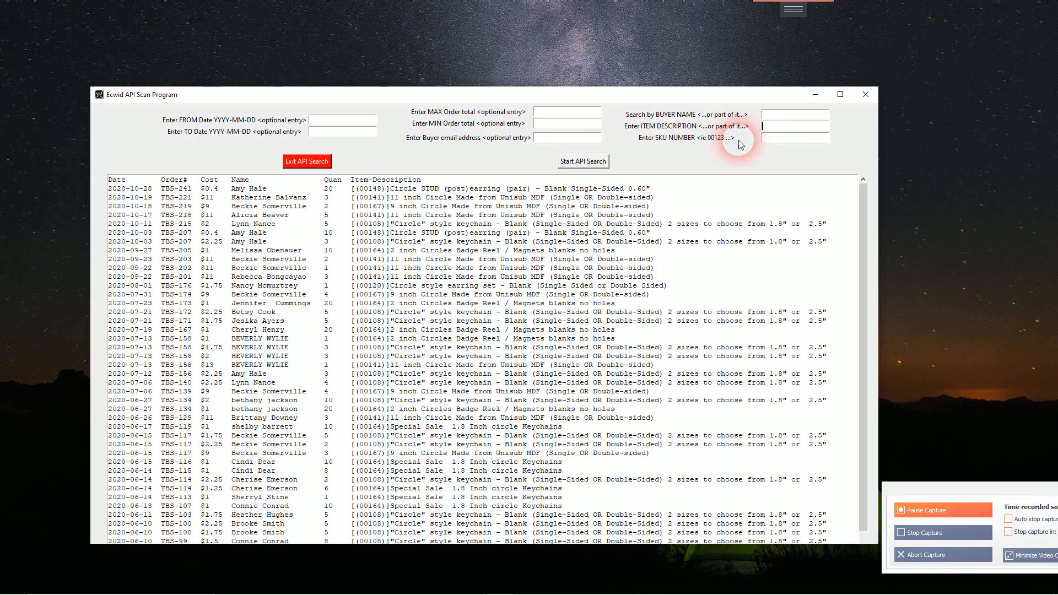
left_click(795, 141)
type("141")
left_click(577, 164)
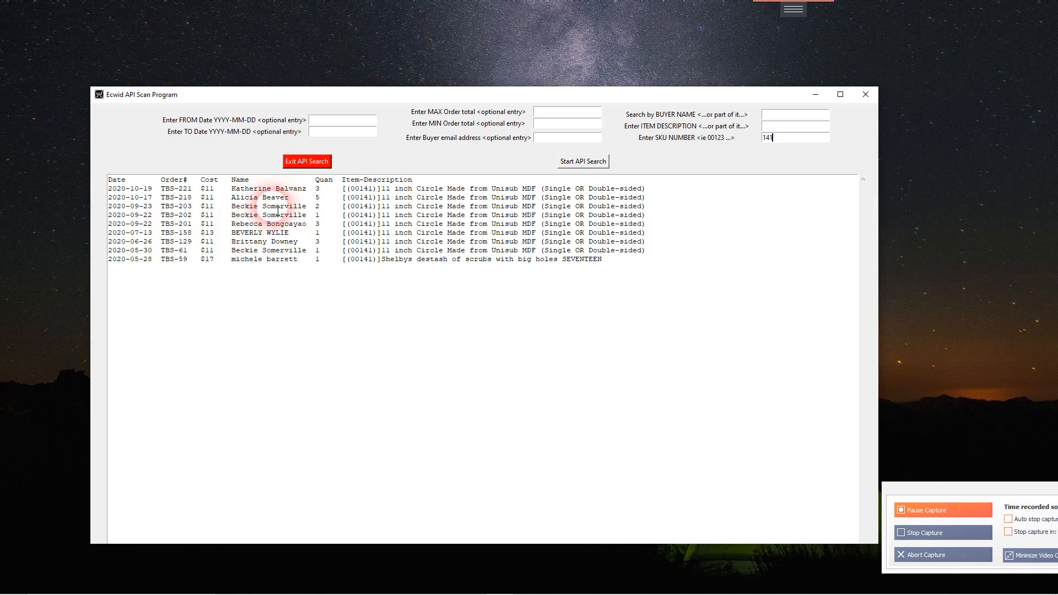
Limit the SKU 141 scan to dates from 2020-07-01 to 2020-07-31, and highlight the SKU in the resulting order line.
left_click(333, 122)
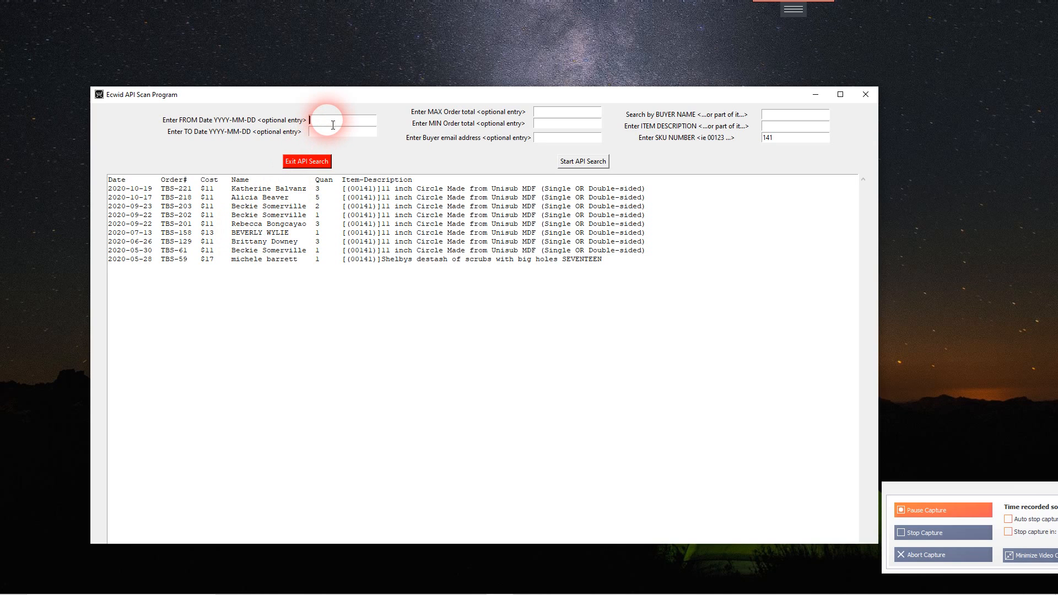
type("2020-")
type("07-01")
left_click(326, 133)
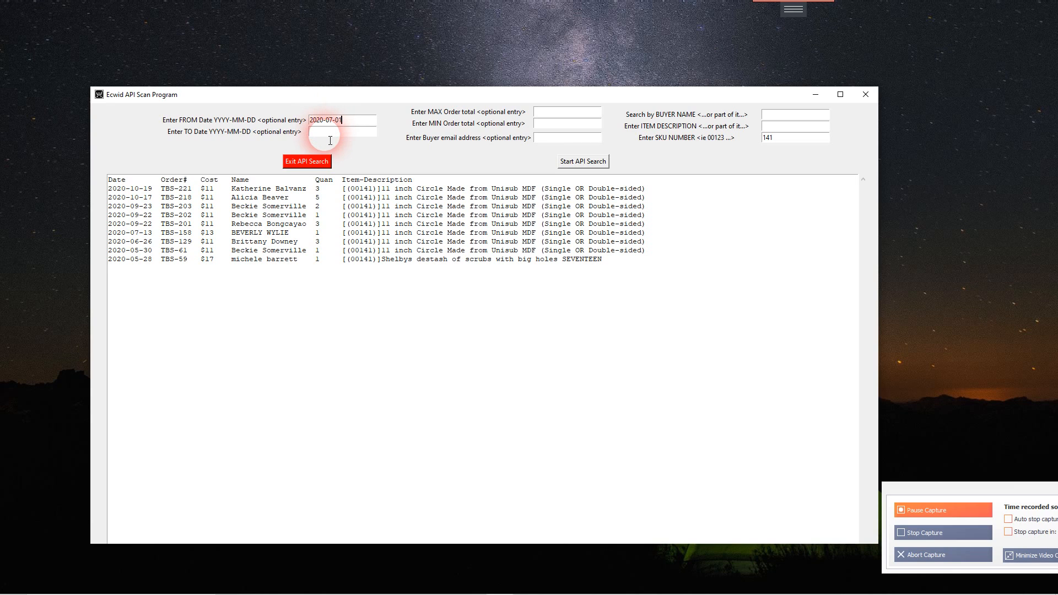
type("2020")
type("-07-31")
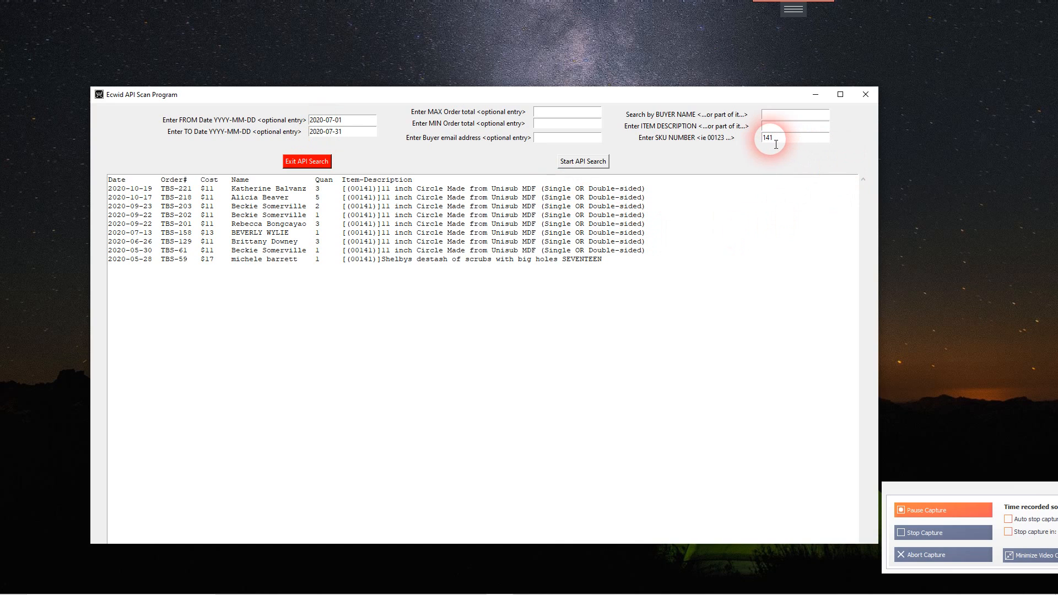
left_click(601, 161)
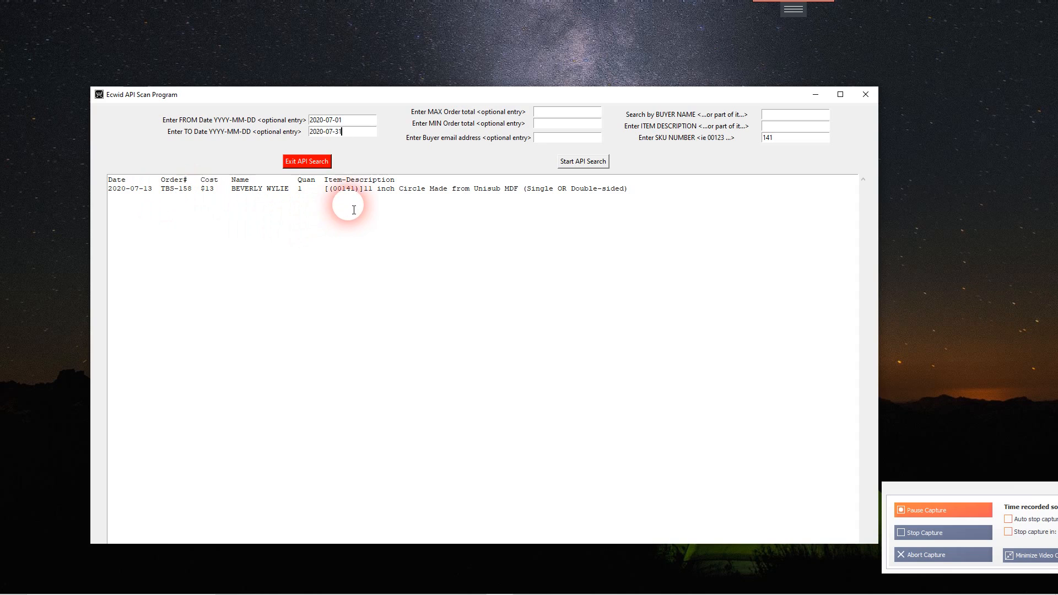
left_click_drag(356, 190, 330, 195)
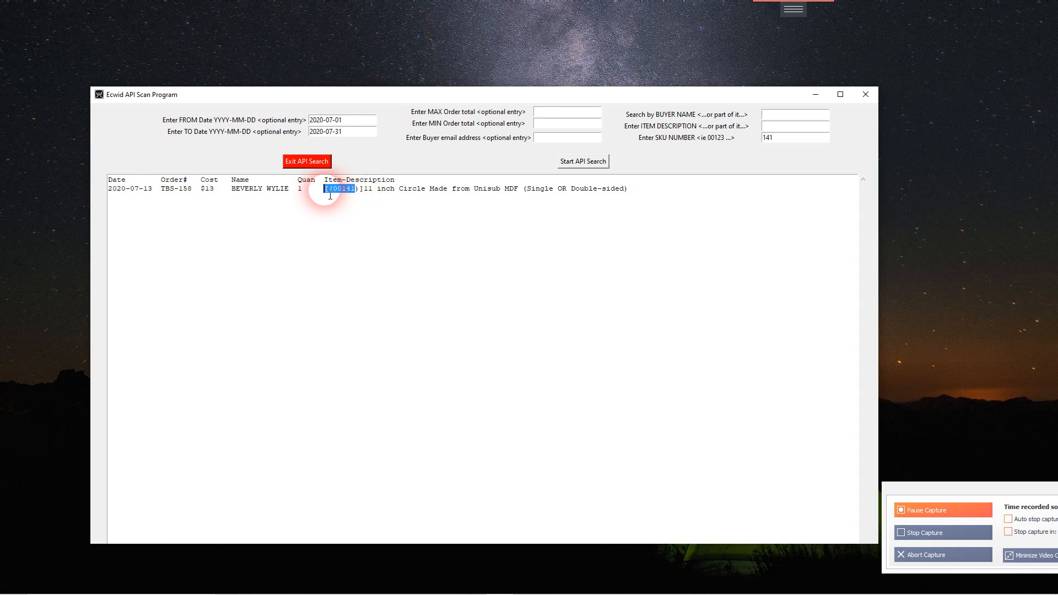
left_click(375, 211)
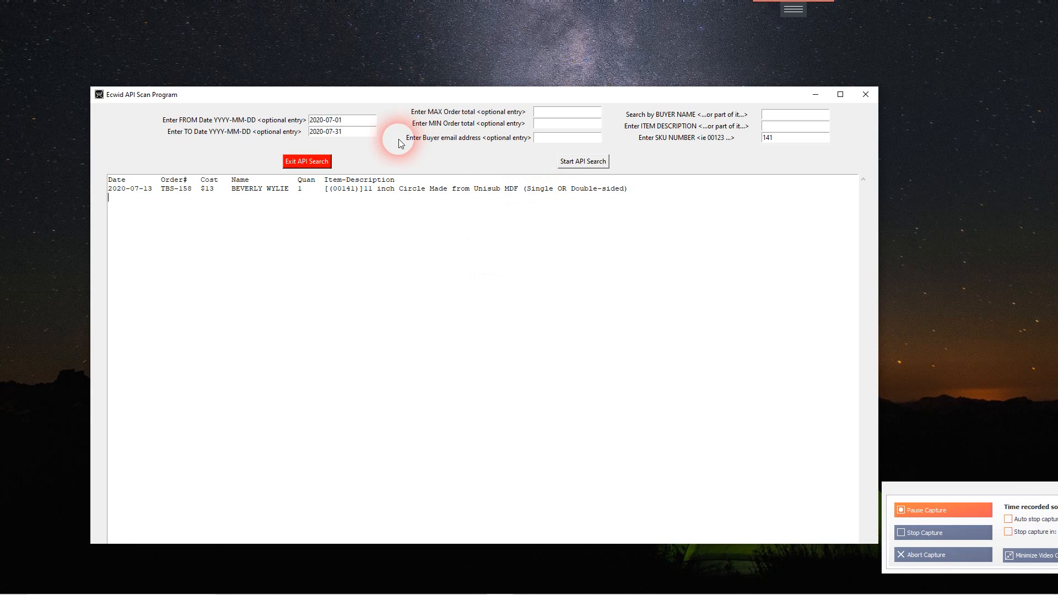
Rescan the SKU 141 orders with both dates cleared, and exit the scan program.
left_click_drag(342, 120, 298, 122)
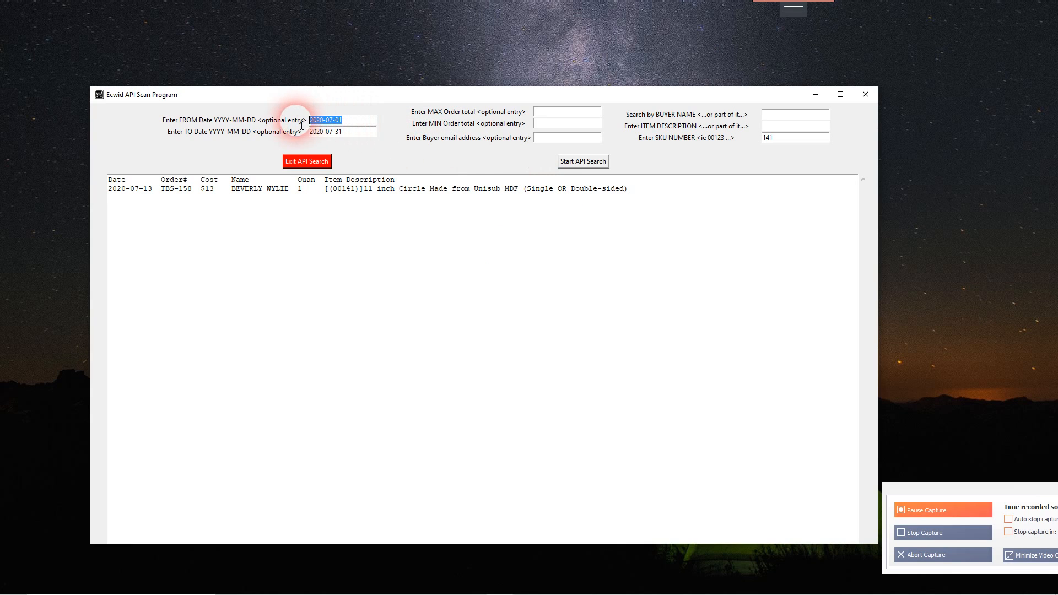
key("BackSpace")
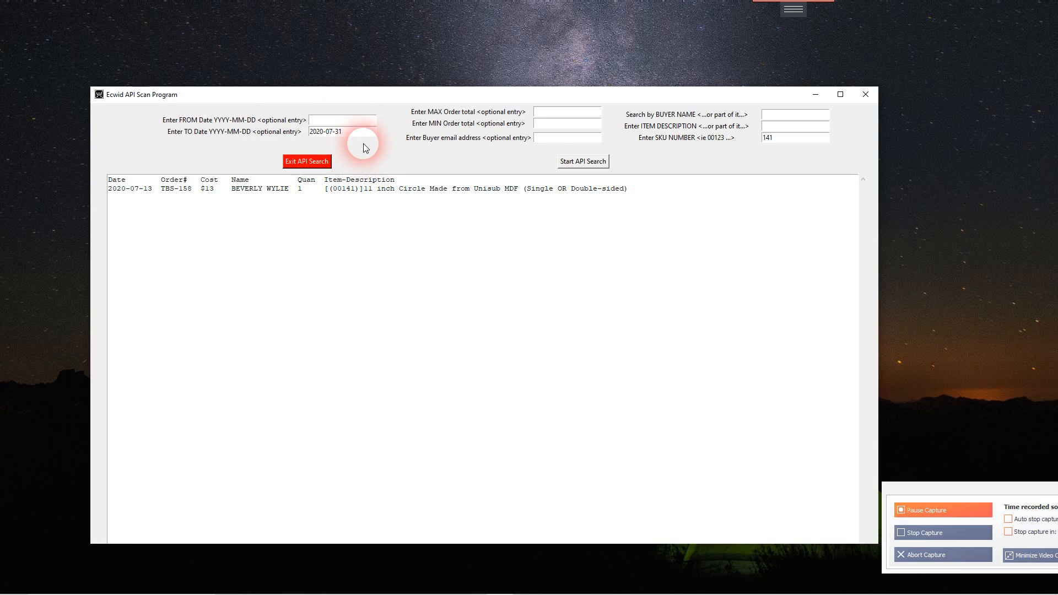
left_click_drag(365, 136, 267, 145)
key("BackSpace")
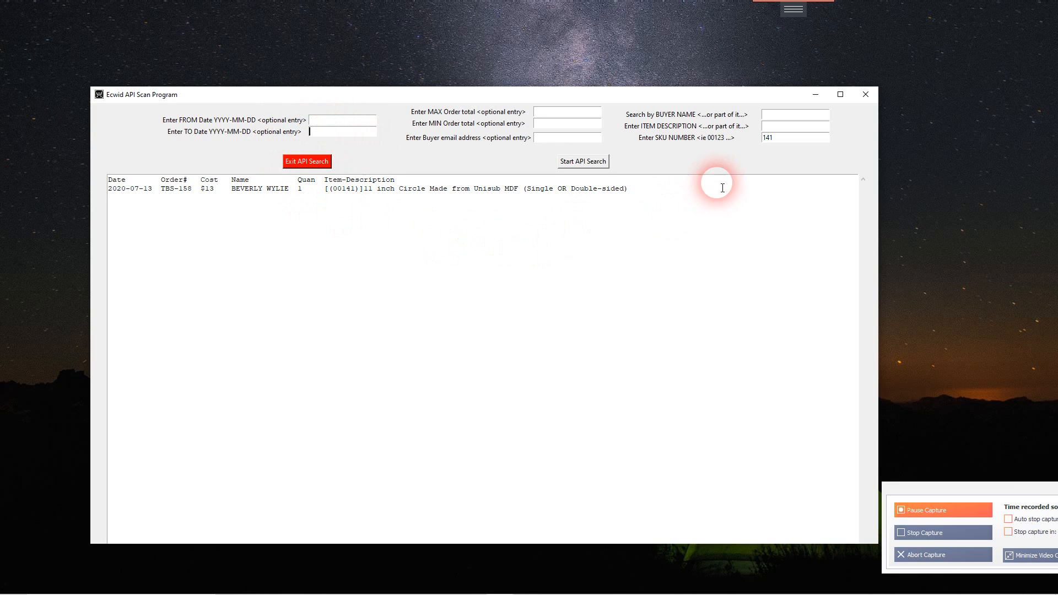
left_click(609, 164)
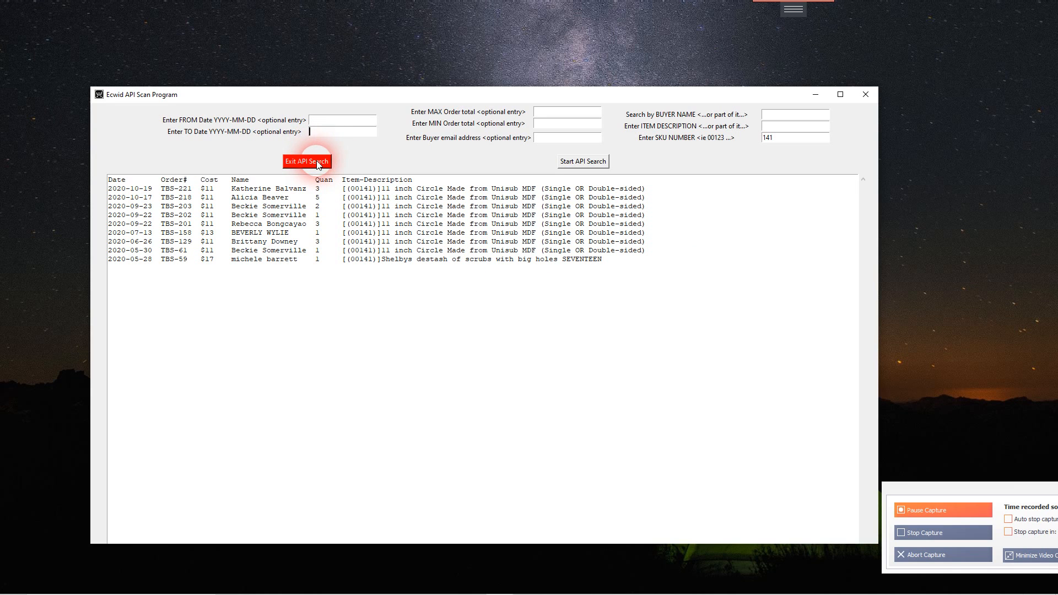
left_click(317, 161)
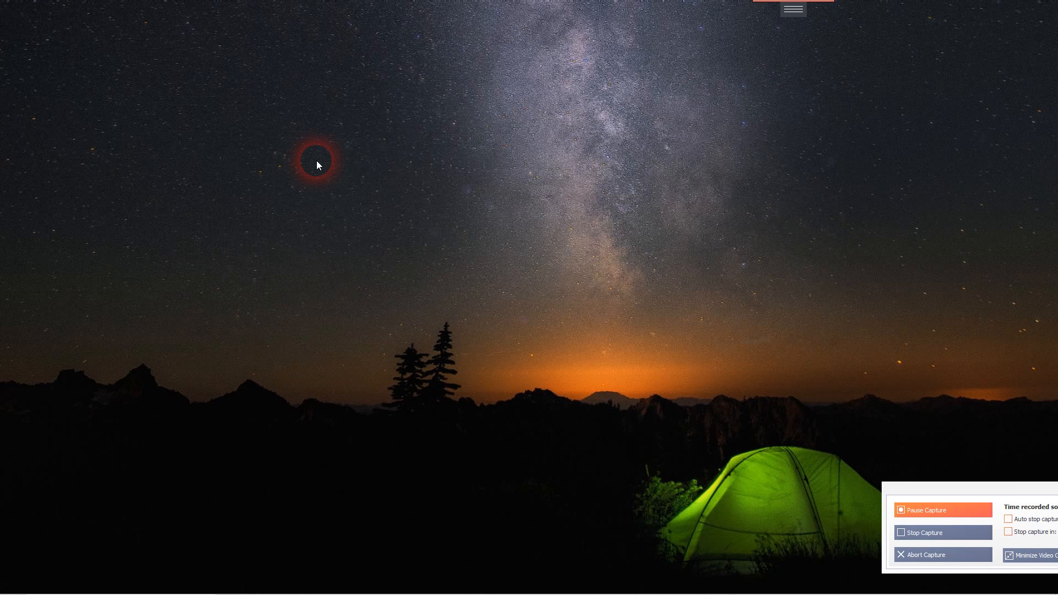